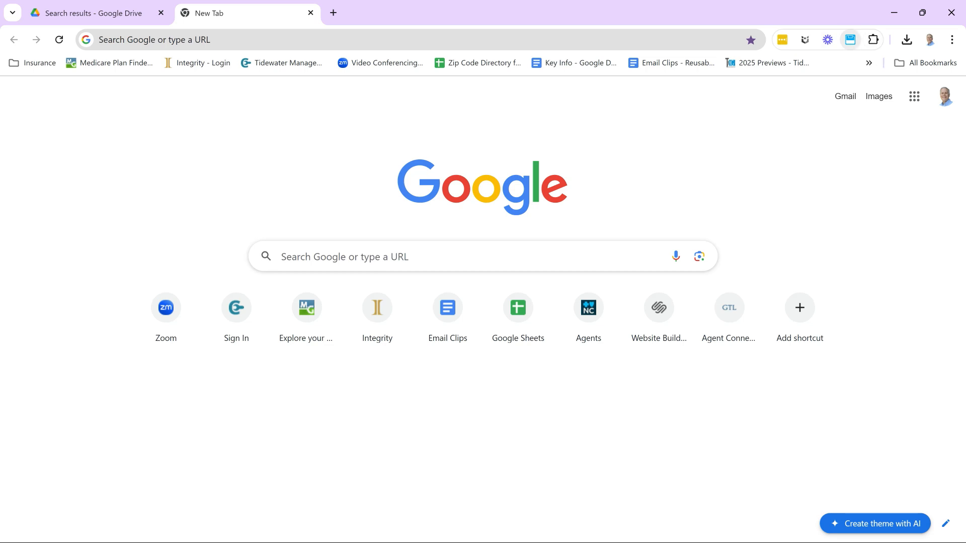
Step: Enable Google Drive syncing in the cloud sync settings of the Script Keeper extension
click(850, 39)
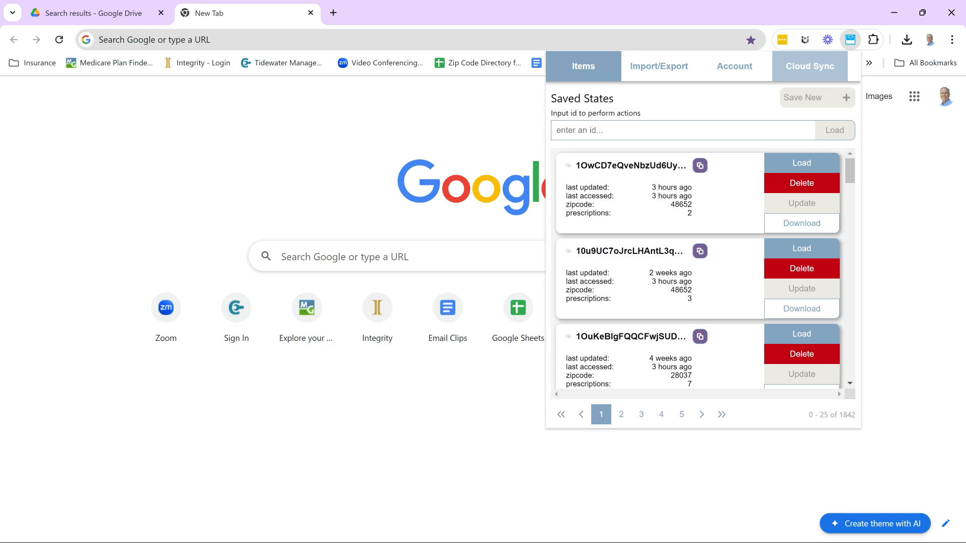
click(810, 65)
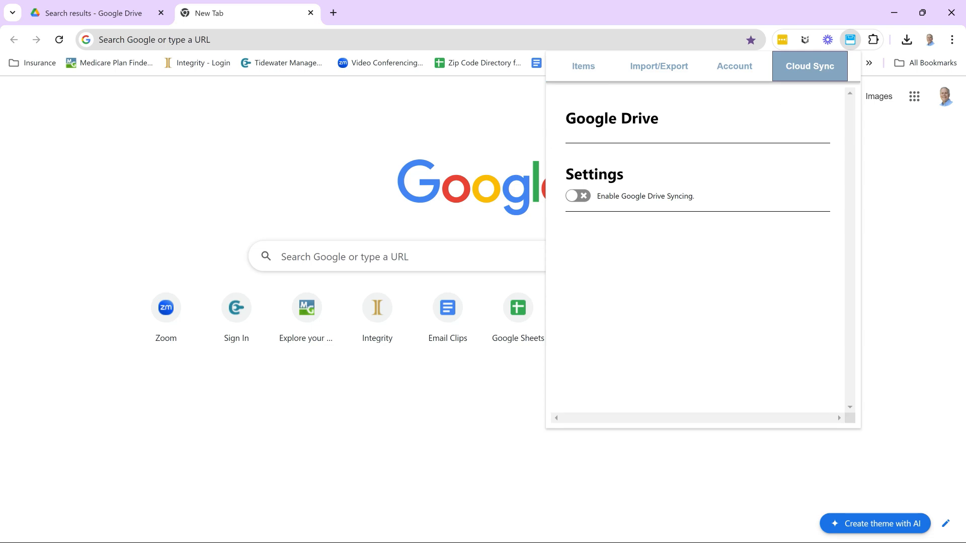
click(578, 197)
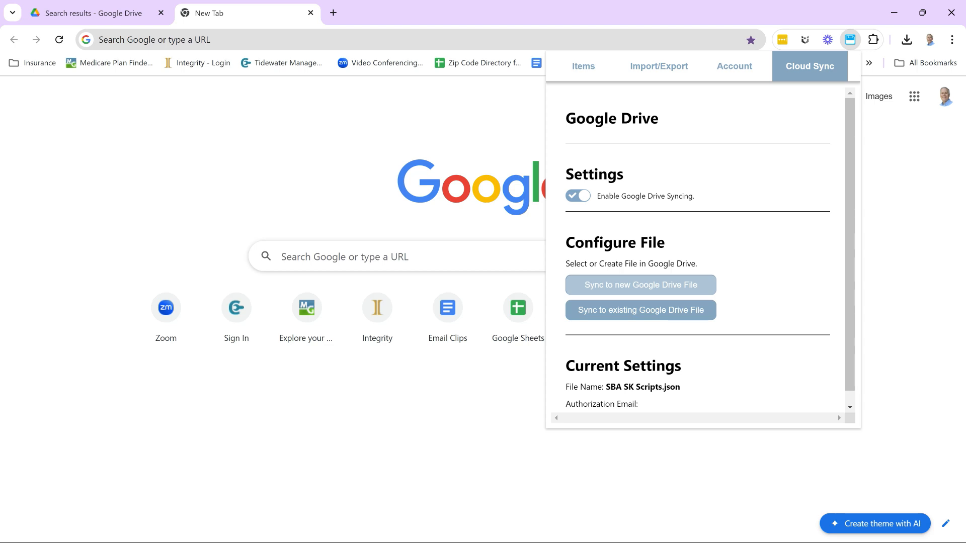
Step: Create a new Google Drive sync file named MyDrugLists
click(641, 285)
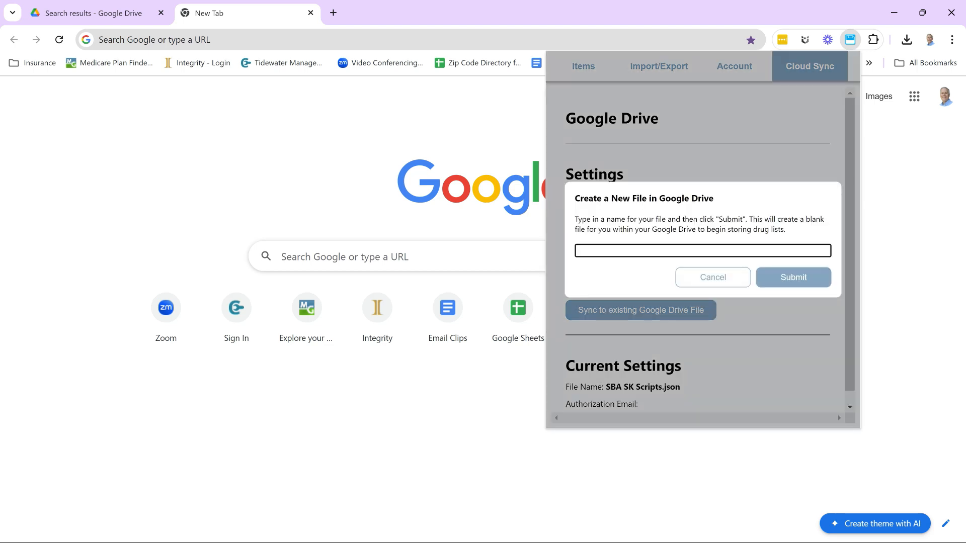
text(My)
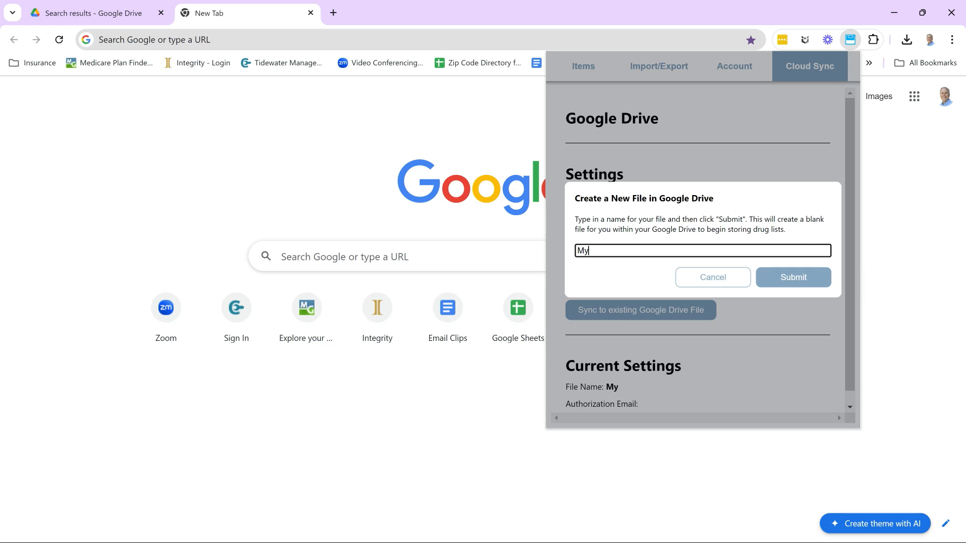
text(DrugLists)
click(793, 278)
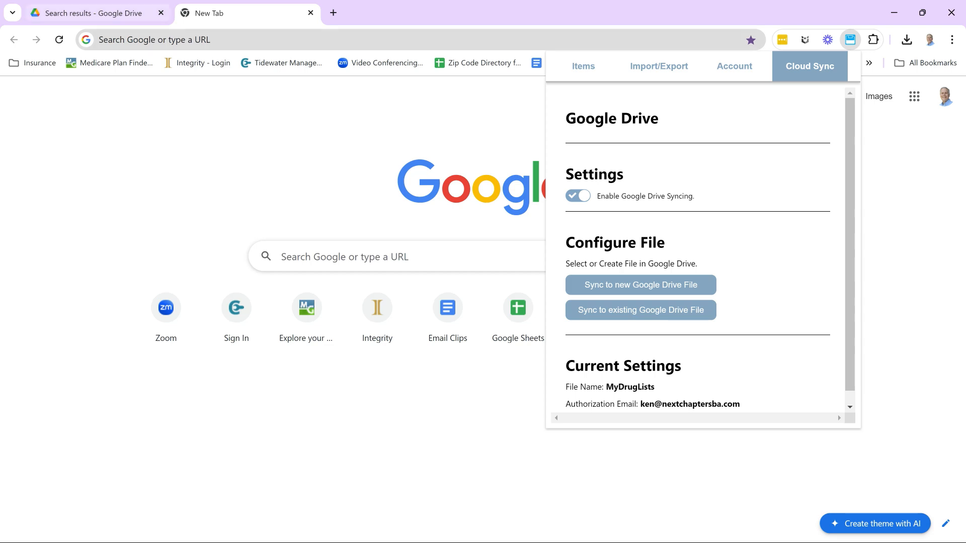
Step: Check MyDrugLists.json in Google Drive and the current file name in Script Keeper's cloud sync settings
click(93, 13)
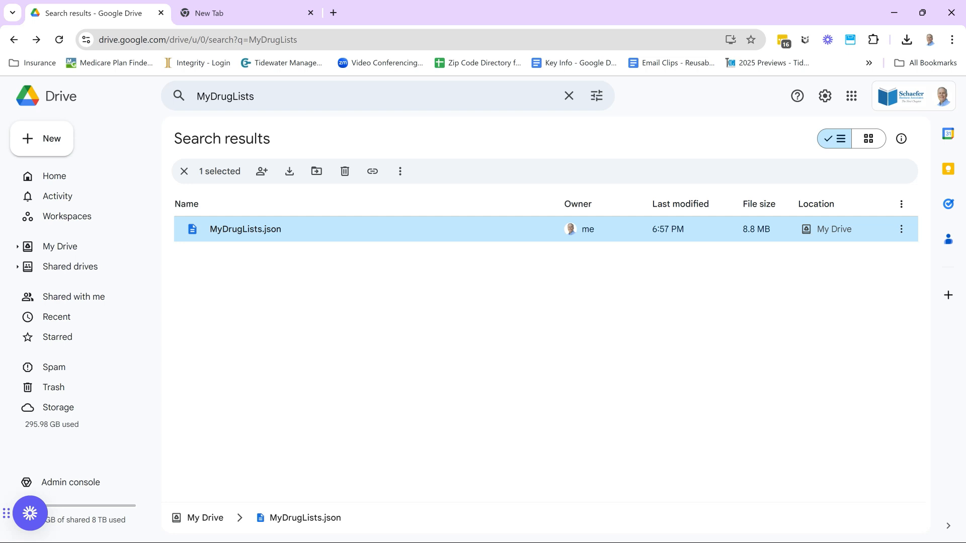
key(alt)
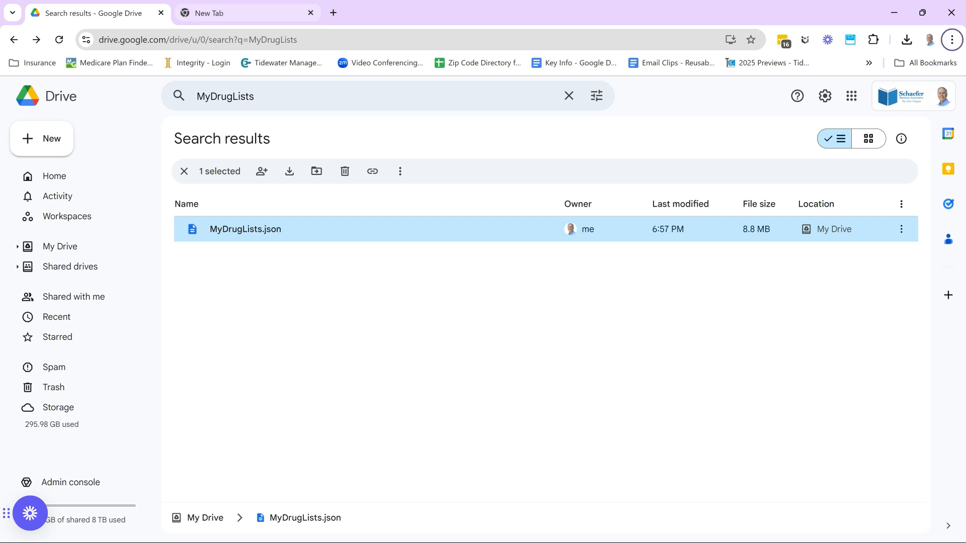
click(209, 12)
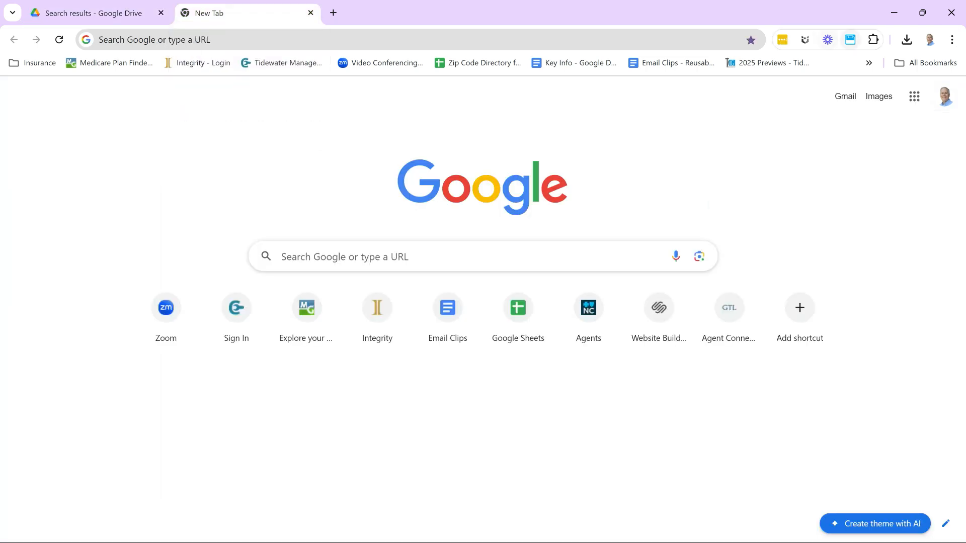
click(851, 39)
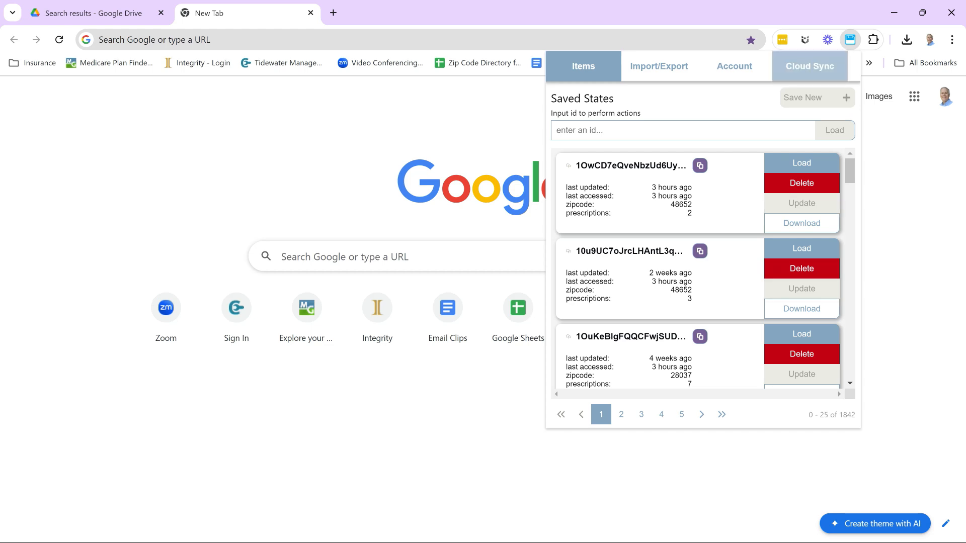
click(810, 65)
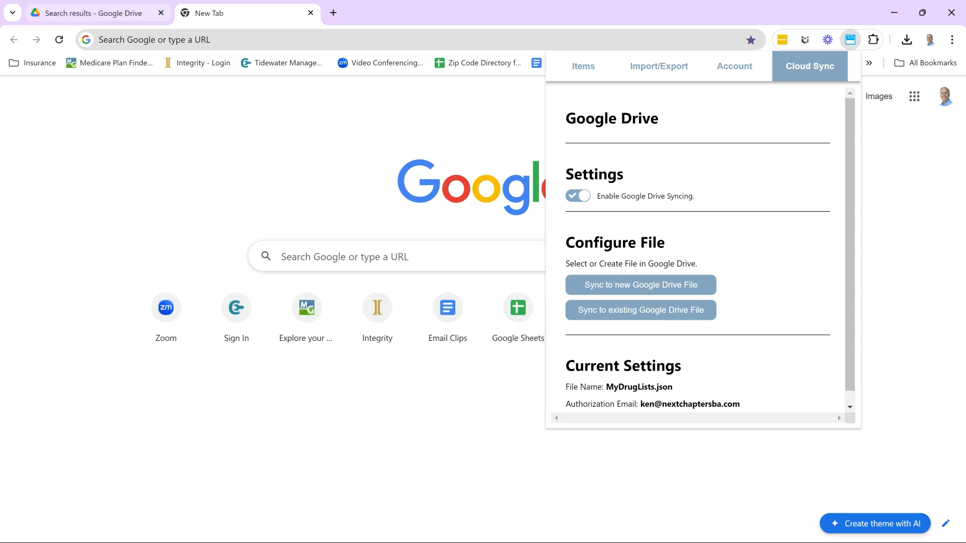
Step: Open the sharing dialog for MyDrugLists.json in Google Drive and add the first suggested contact as Editor
click(95, 13)
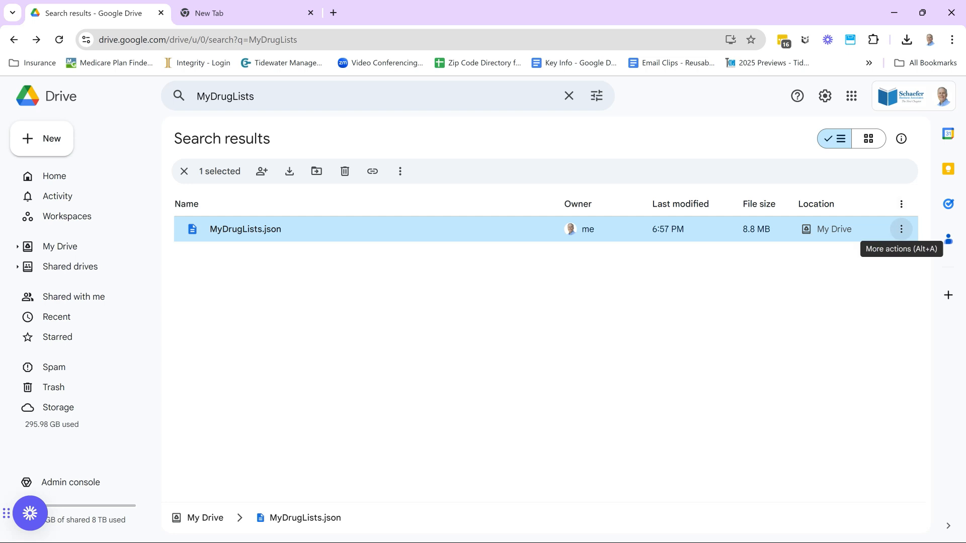
click(901, 229)
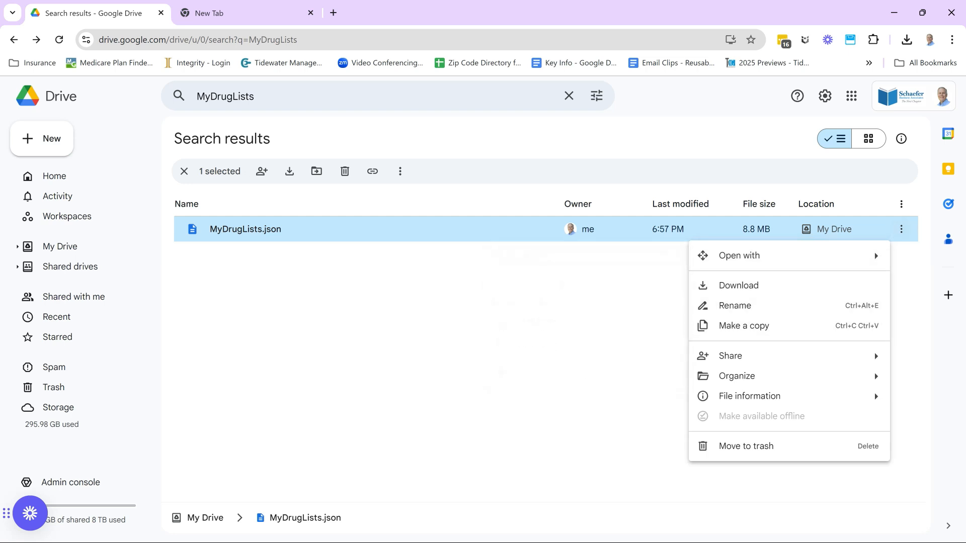
mouse_move(731, 356)
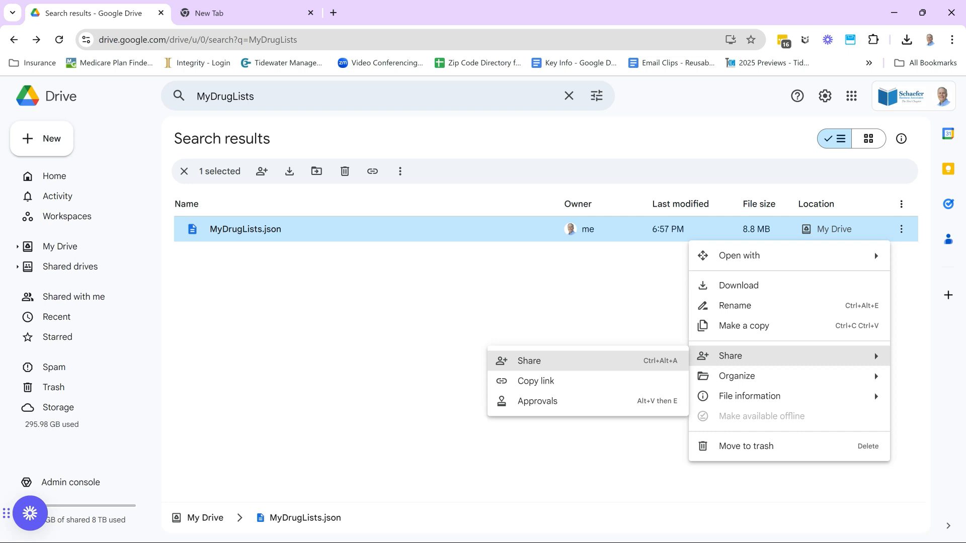
click(529, 360)
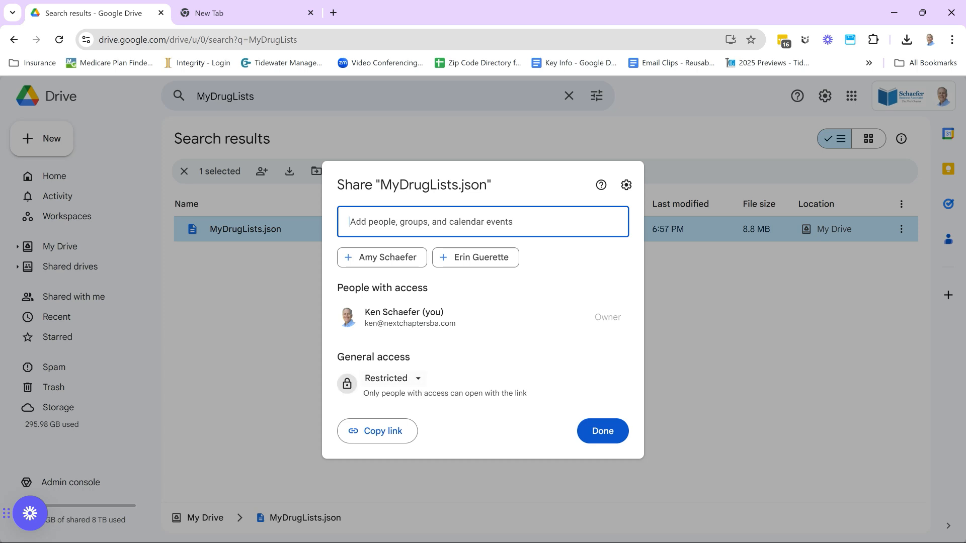
click(382, 257)
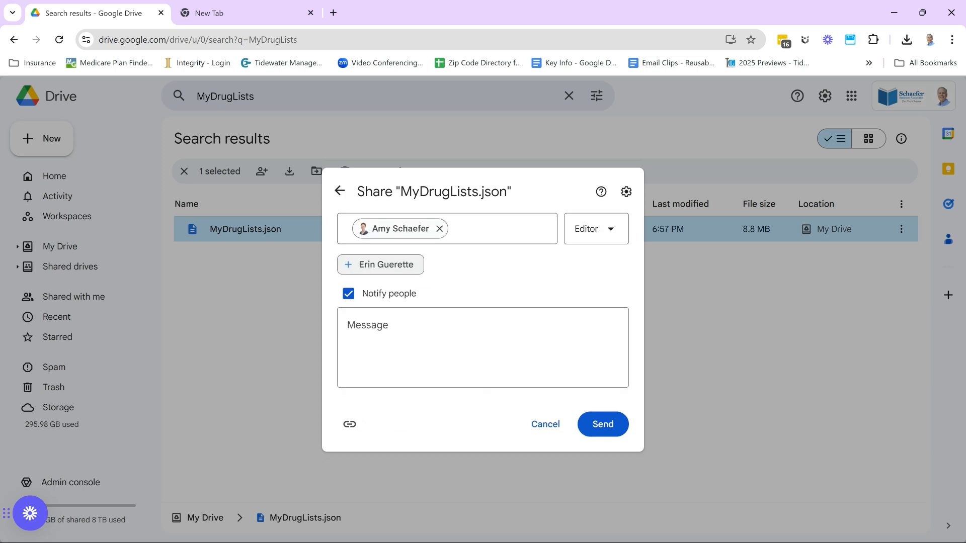
Step: Add the message "This is the file to access all of my drugs lists" and send the sharing invitation
click(483, 347)
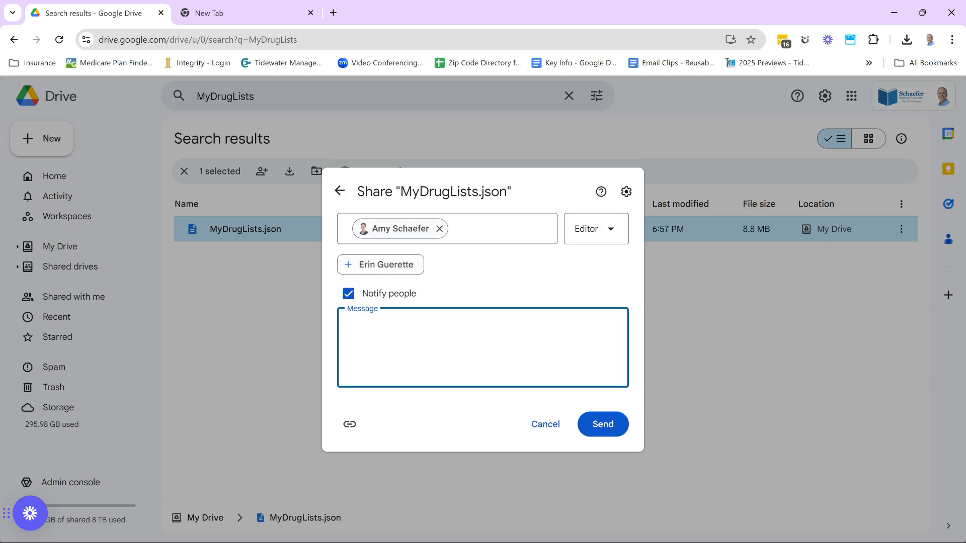
text(This is the file)
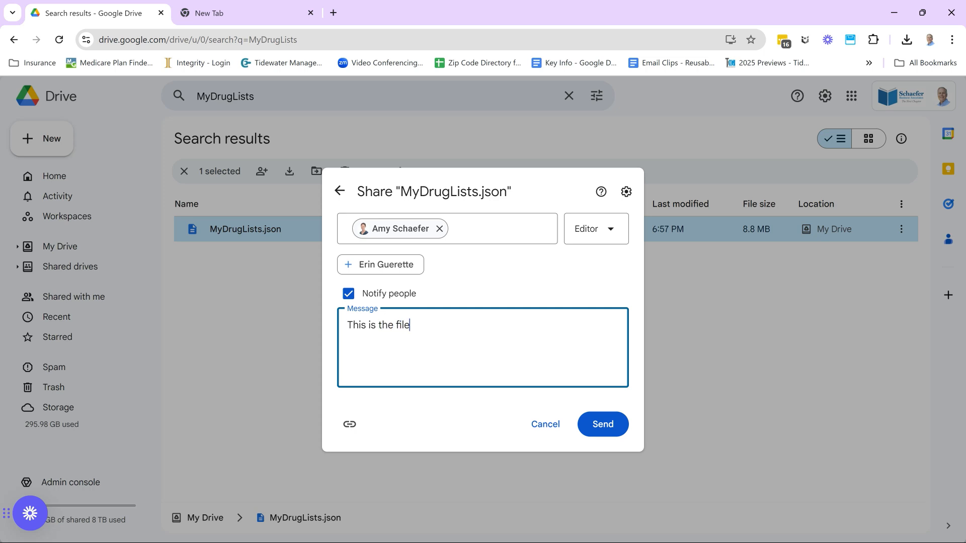
text( to access all of my drugs l)
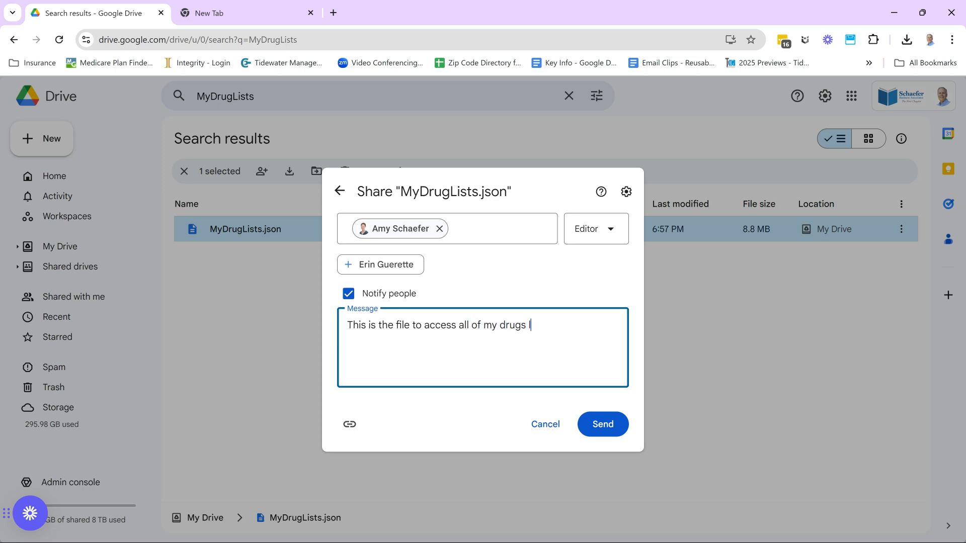
key(BackSpace)
text(lists)
click(603, 424)
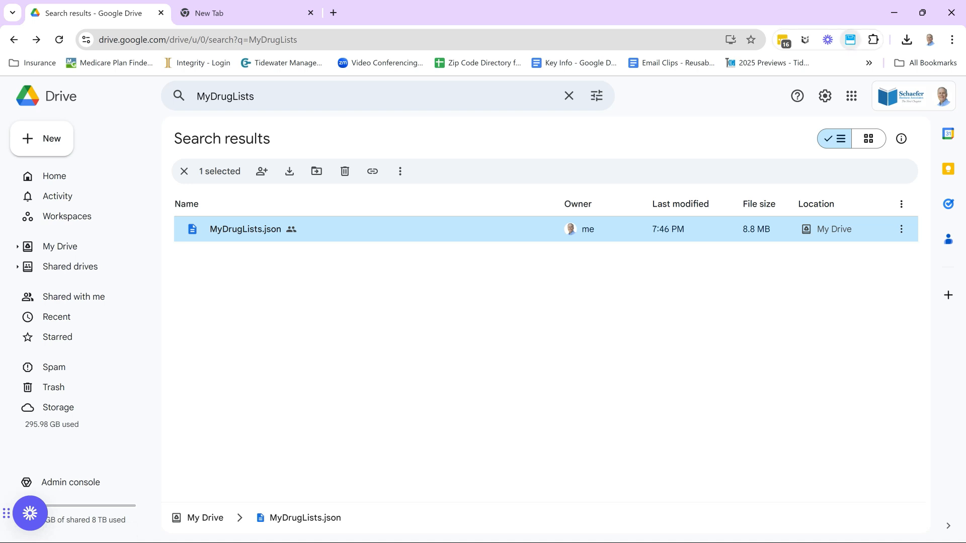
Step: Start syncing Script Keeper to an existing Google Drive file and open the Google Drive file picker's sign-in
click(850, 39)
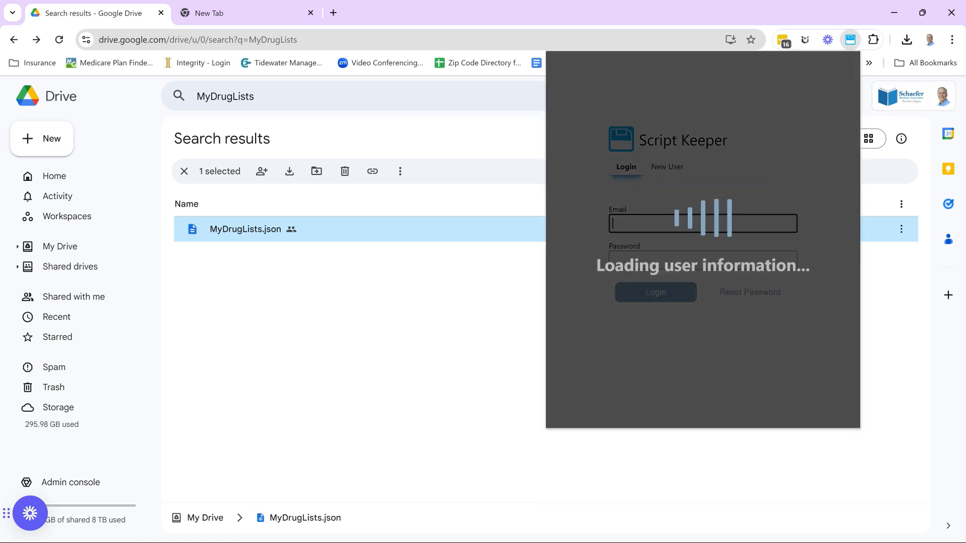
click(809, 66)
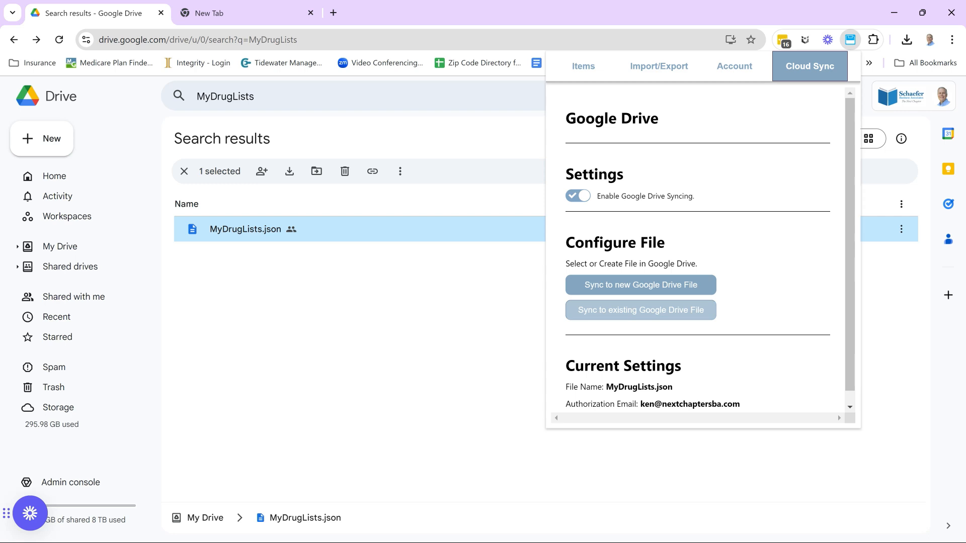
click(641, 310)
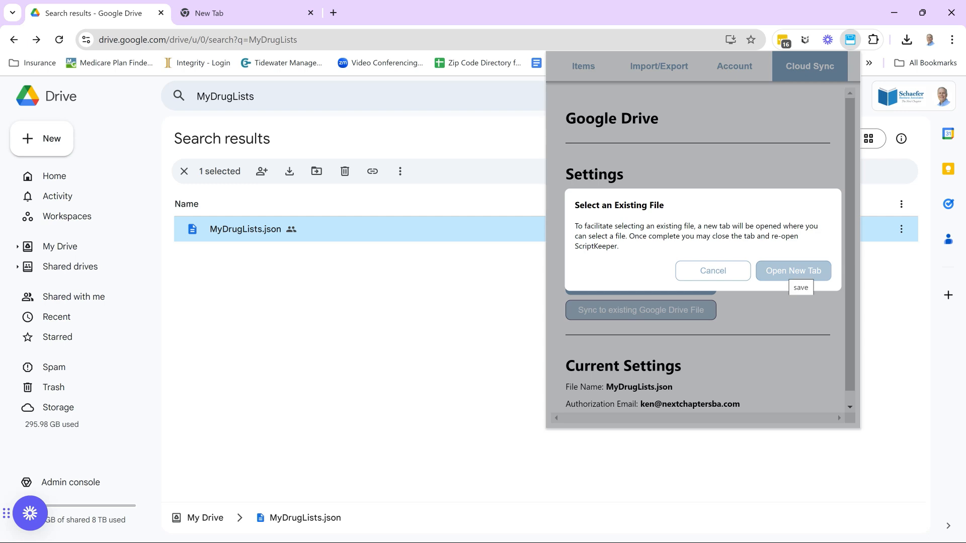
click(794, 270)
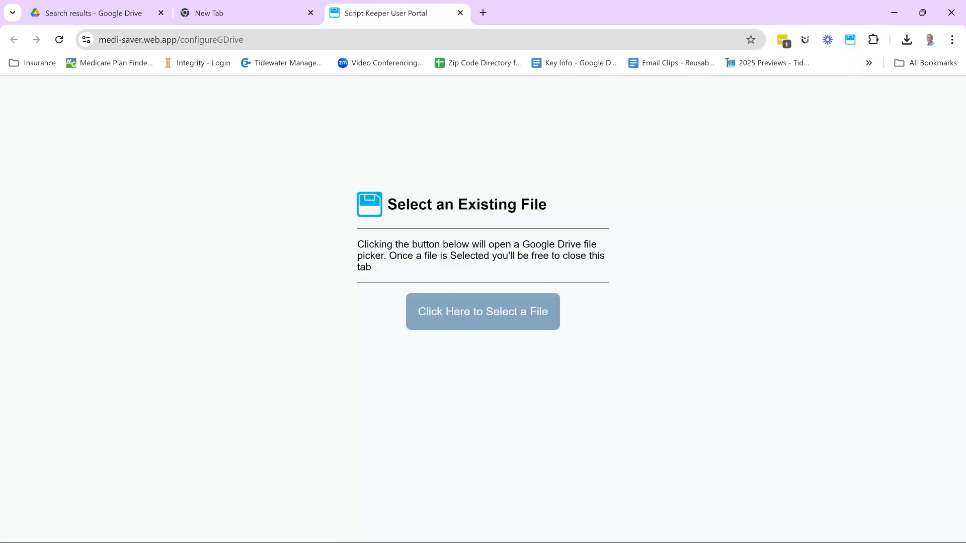
click(483, 309)
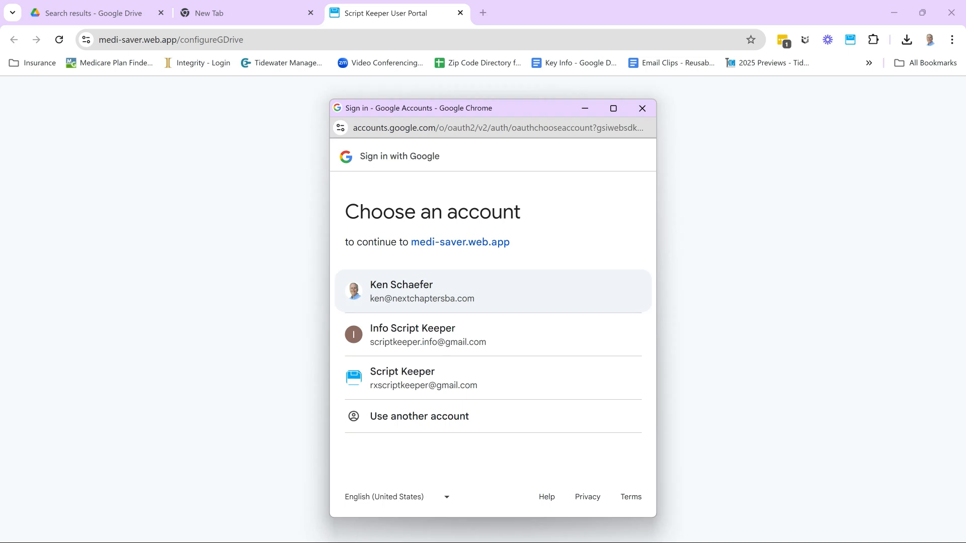
Step: Sign in with the owner's Google account, select SBA SK Scripts.json as the sync file, and close the selection page
click(402, 291)
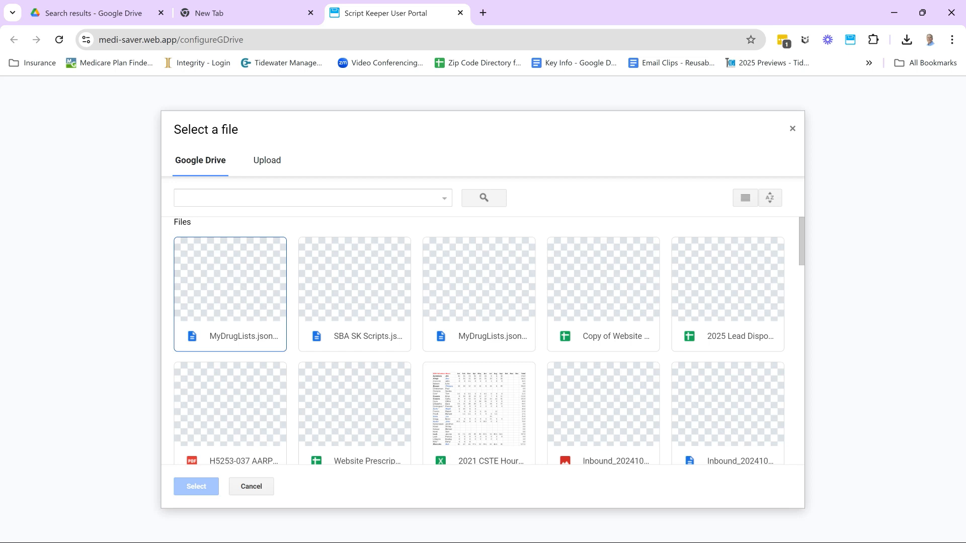
click(355, 301)
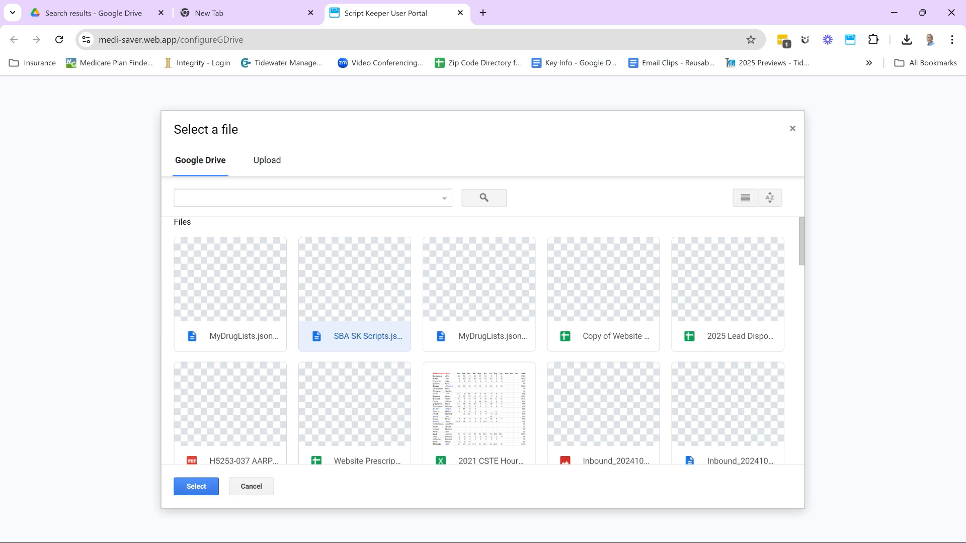
click(196, 486)
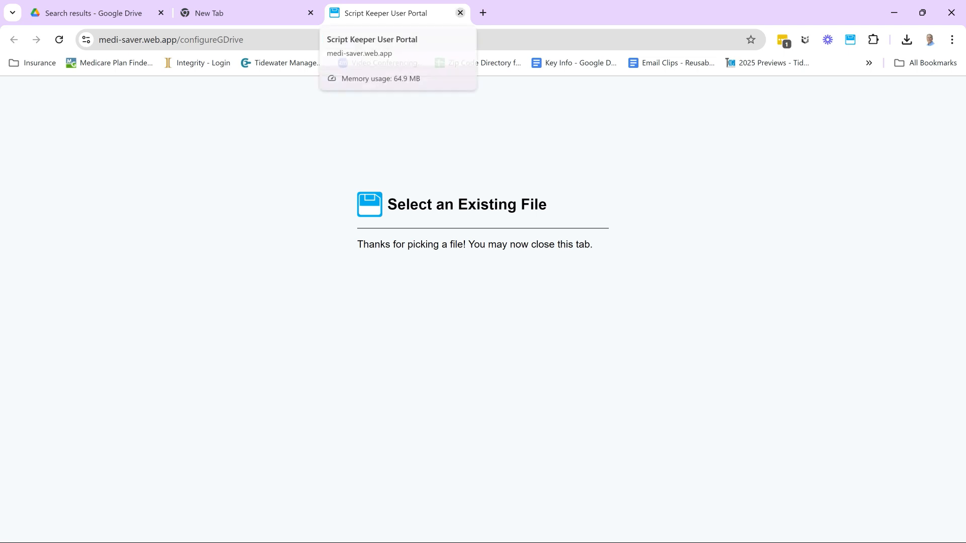
click(461, 12)
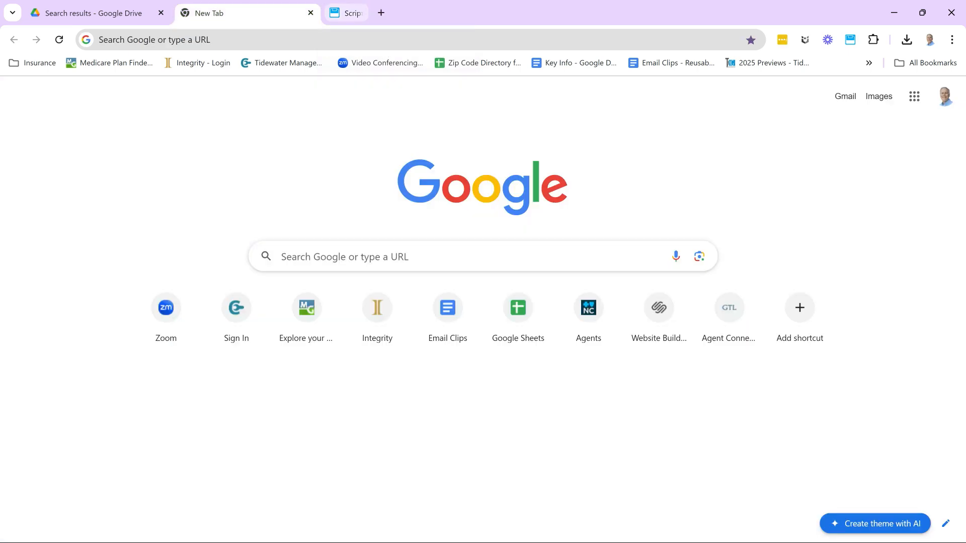
Step: Check the synced file name under the current settings of Script Keeper's cloud sync
click(850, 40)
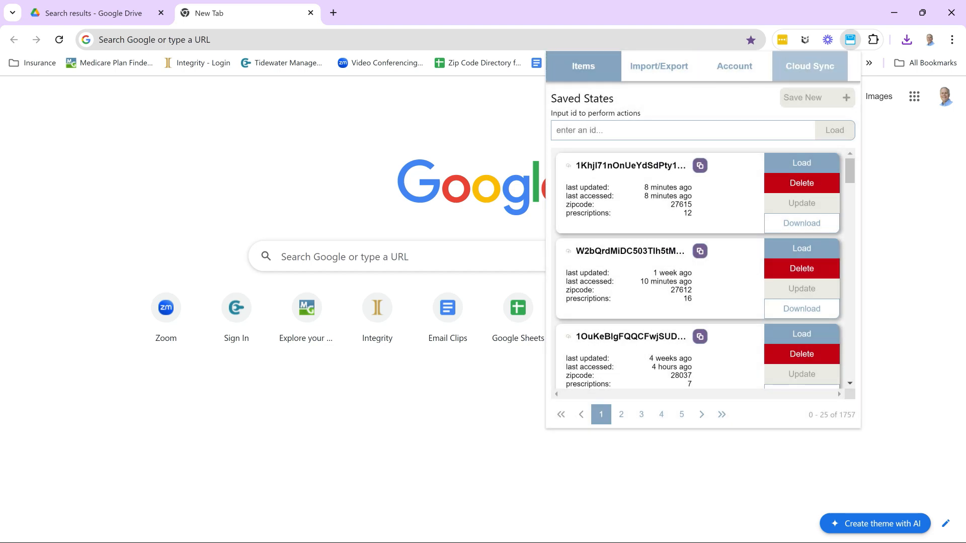
click(810, 66)
scroll(698, 255, down, 1)
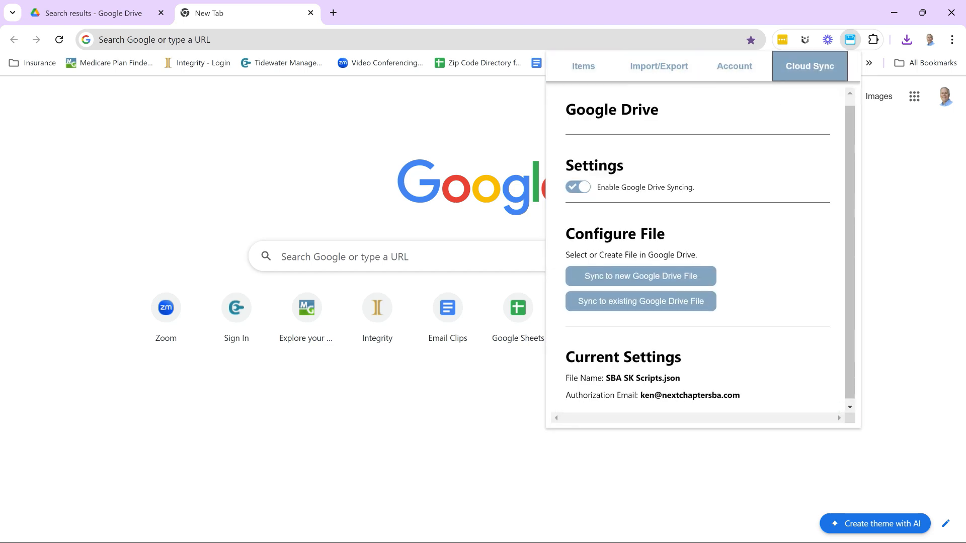
drag(681, 374, 598, 374)
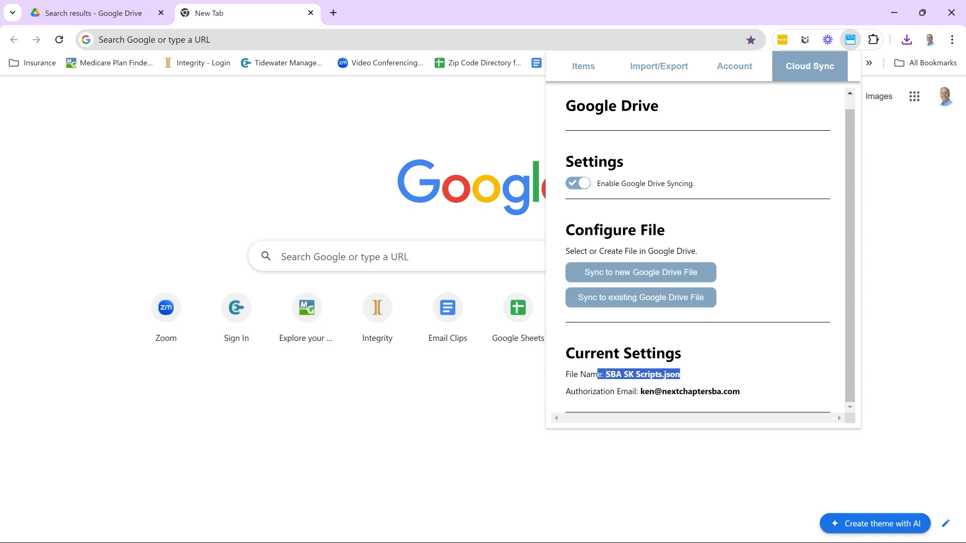